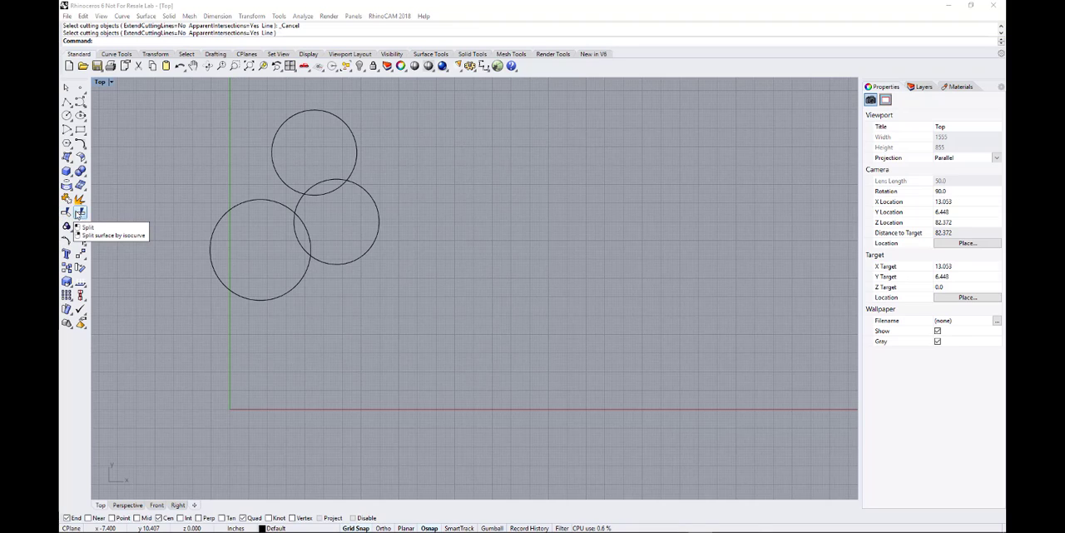
Step: Reposition the large lower-left circle and the middle circle so they overlap, keeping the middle one crossing the upper circle
click(240, 300)
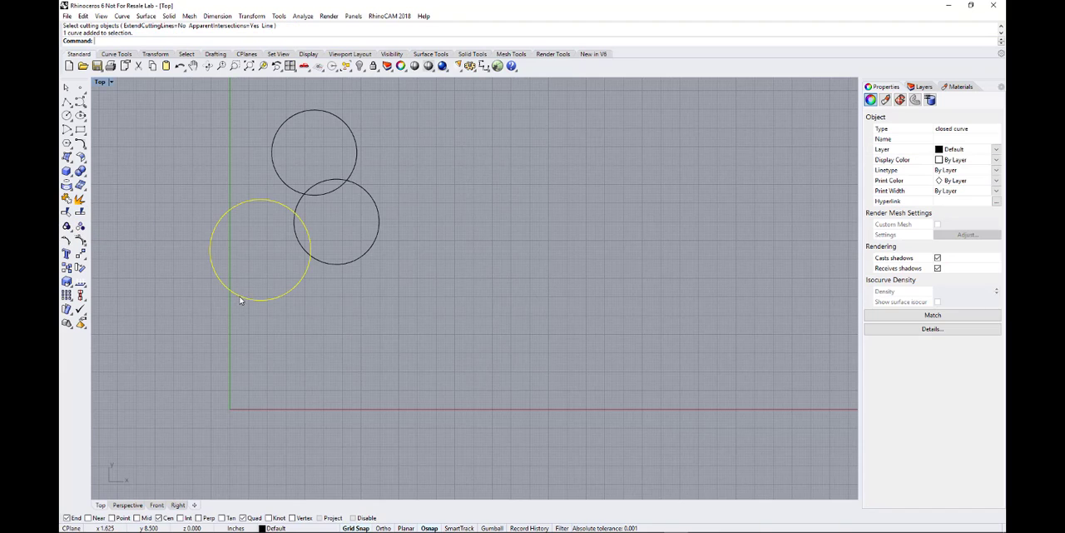
drag(247, 302, 222, 311)
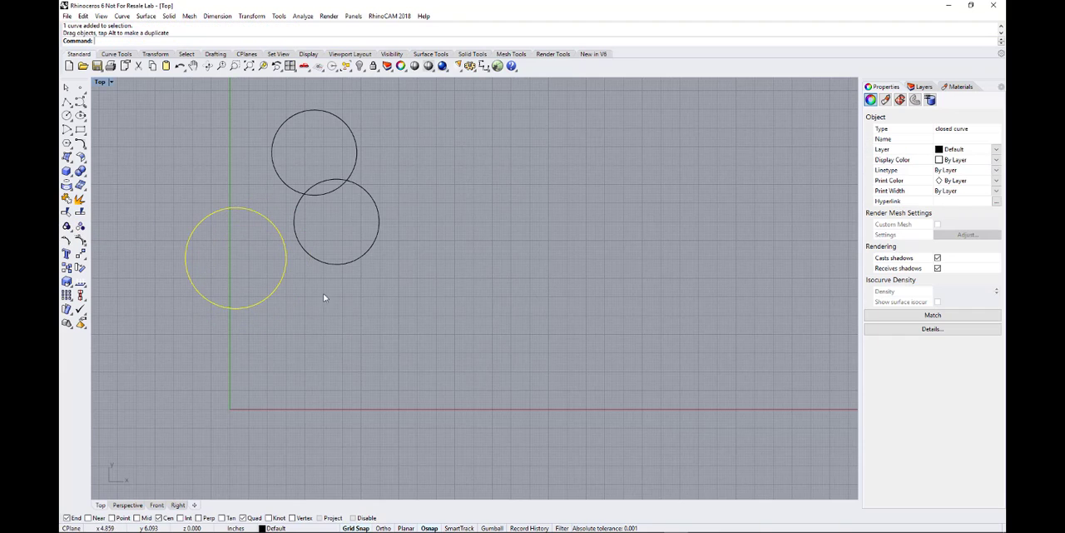
click(336, 266)
mouse_move(336, 266)
mouse_down()
mouse_move(352, 292)
mouse_move(337, 262)
mouse_up()
drag(263, 300, 309, 311)
click(352, 340)
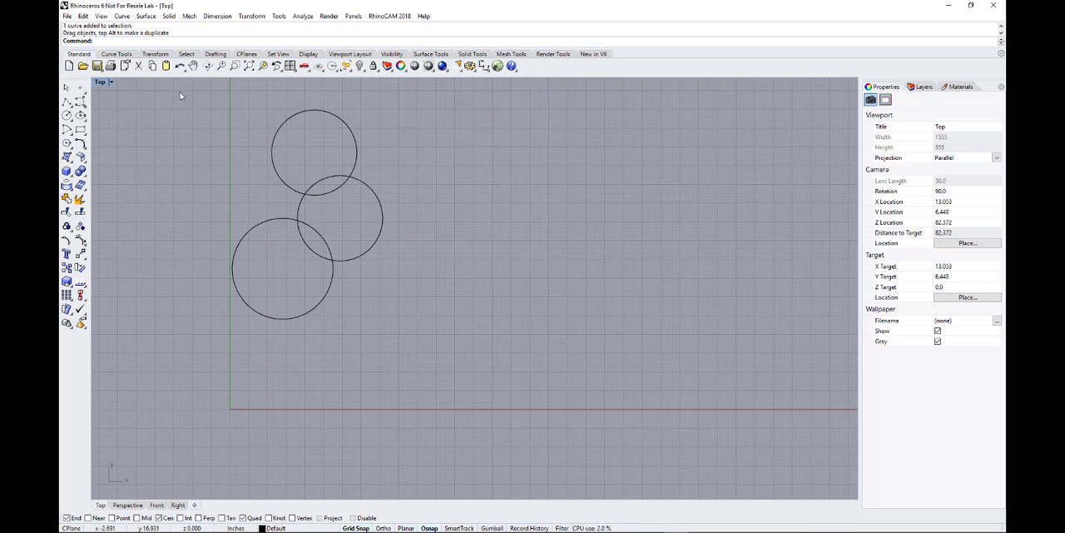
Step: Trim away the inner arcs where the three circles overlap, using all three as cutting objects
drag(183, 98, 444, 373)
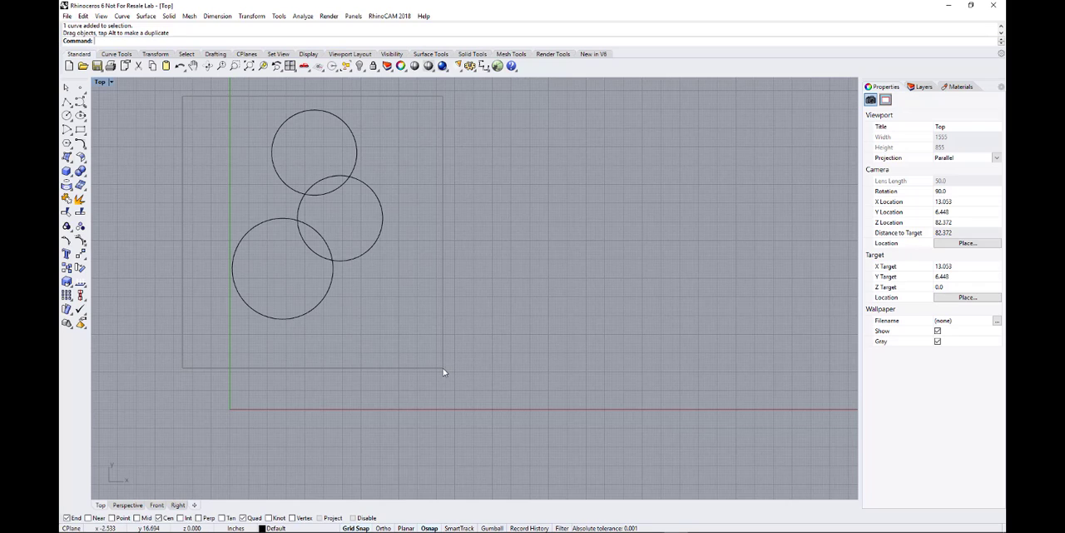
drag(444, 372, 442, 371)
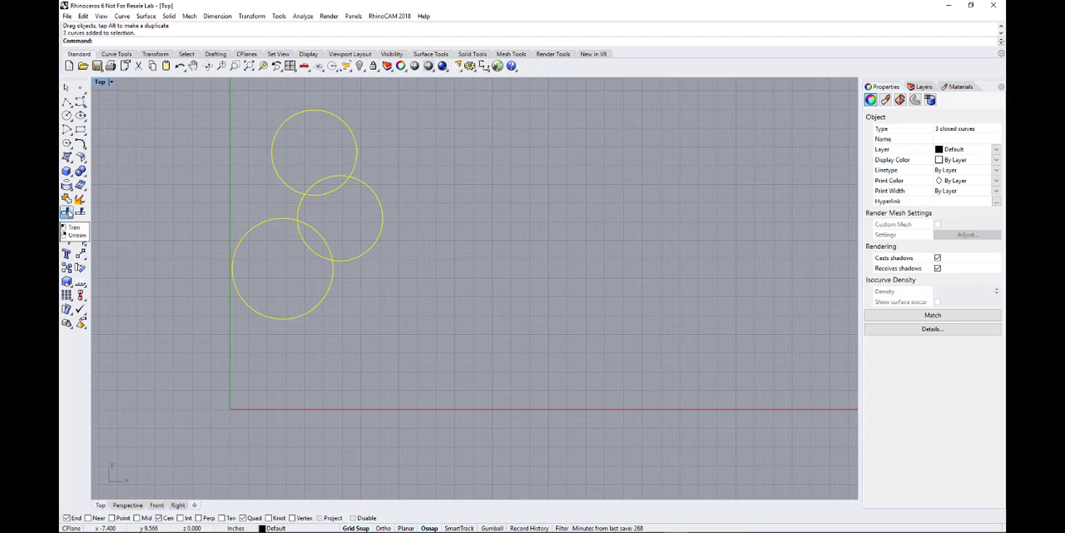
click(68, 213)
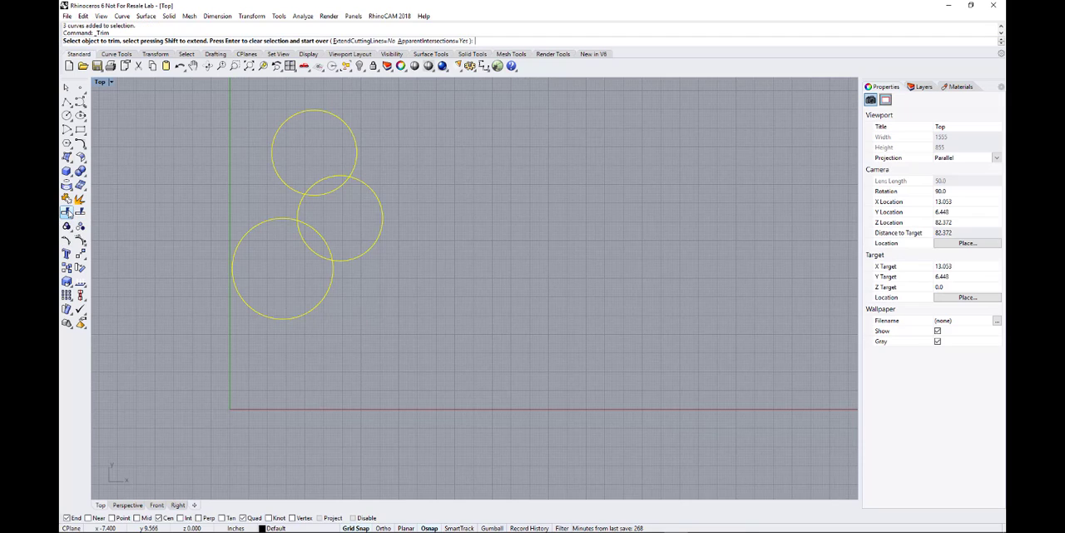
click(308, 250)
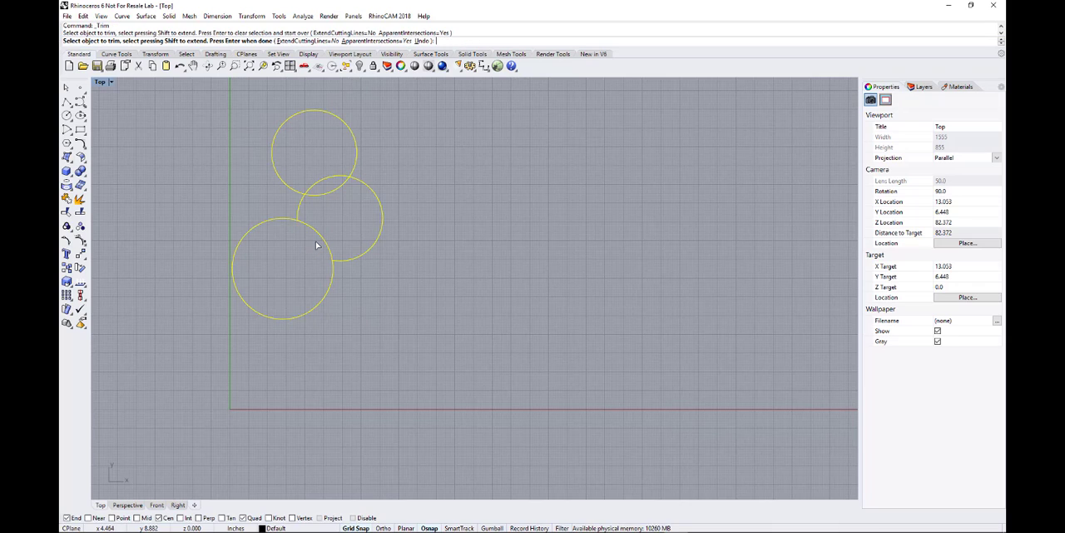
click(324, 240)
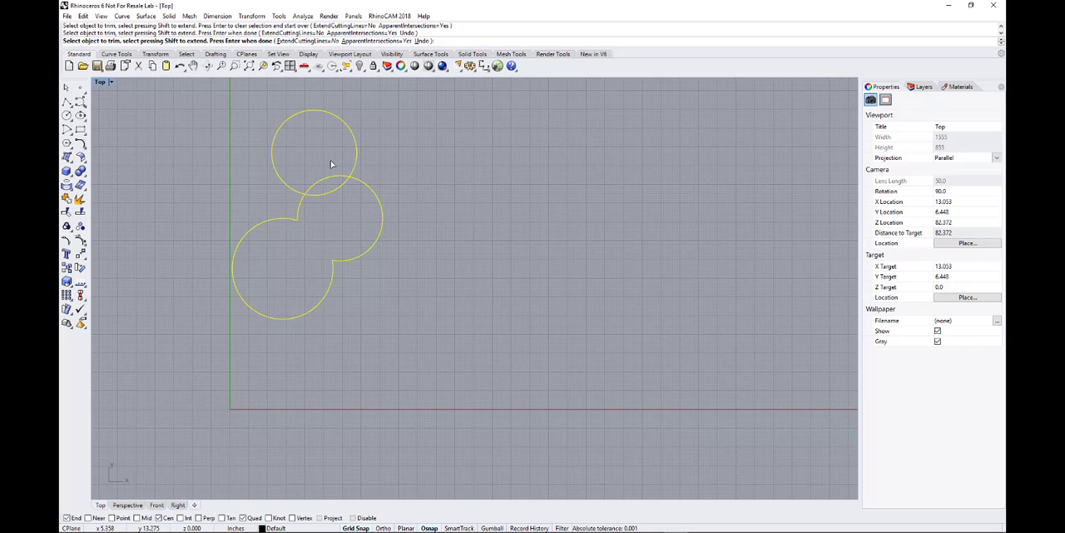
drag(330, 163, 320, 214)
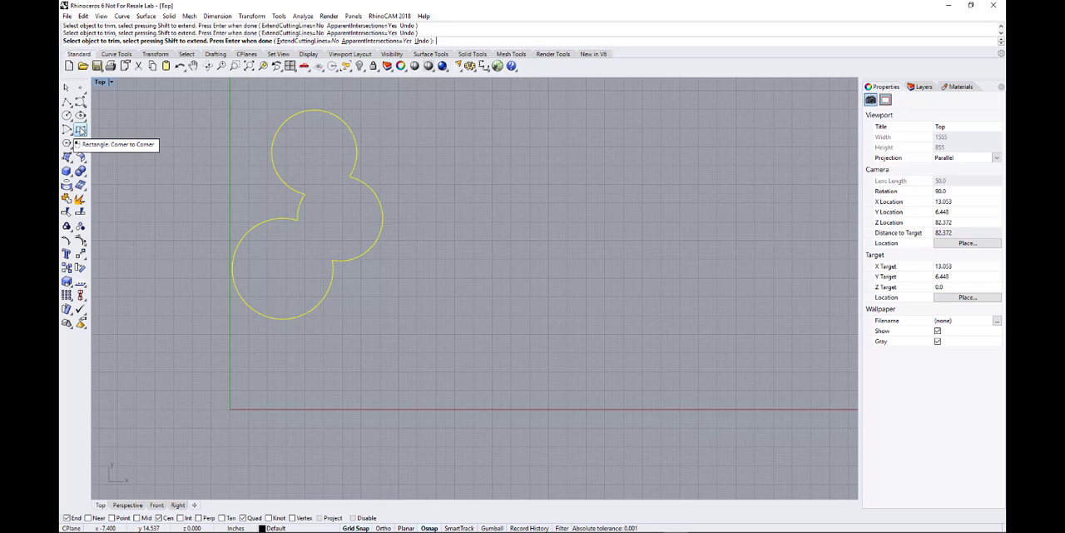
Step: Draw a corner-to-corner rectangle beside the circles and move it so its end overlaps the middle arc
click(80, 129)
click(439, 195)
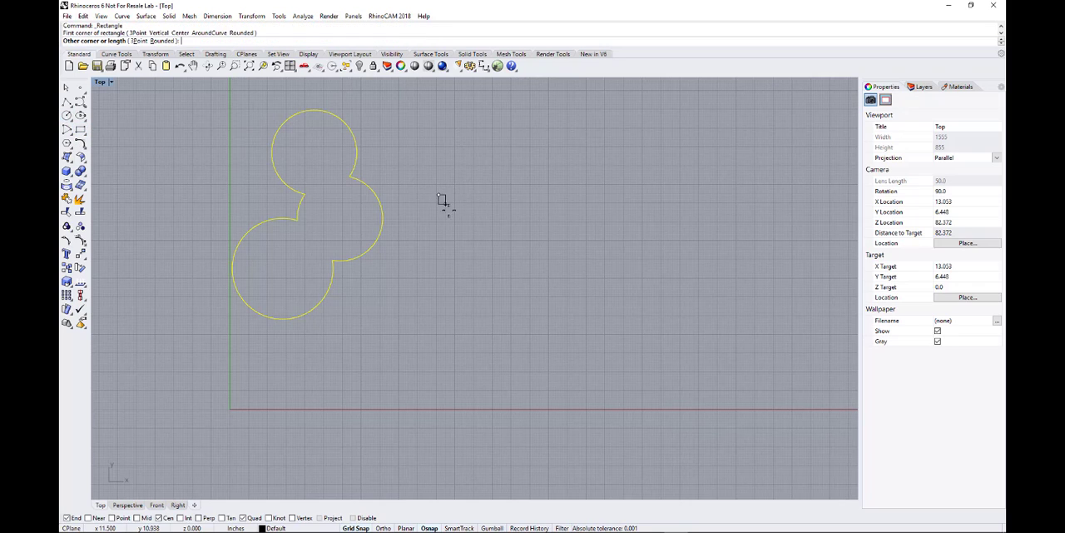
click(566, 236)
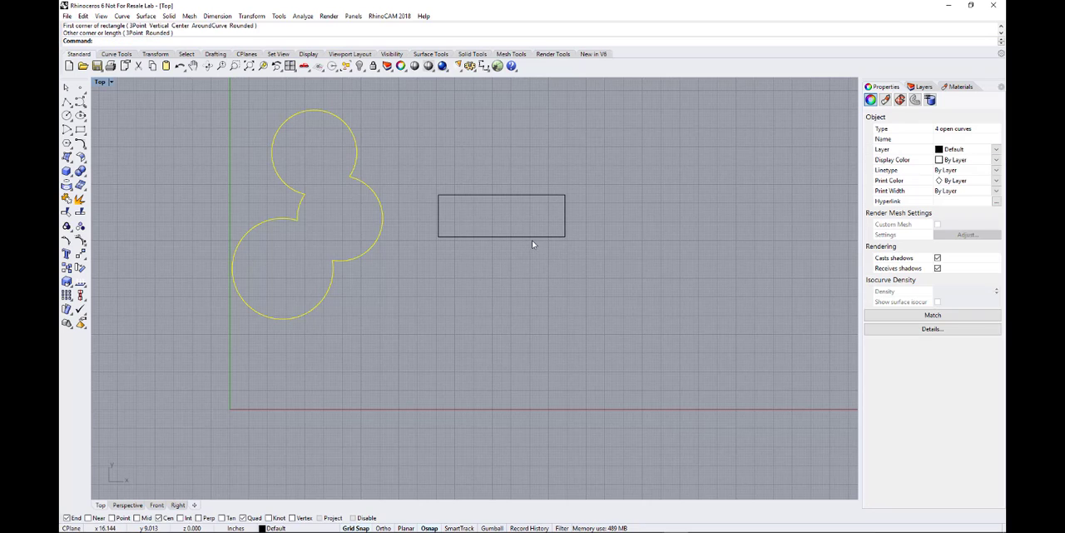
drag(531, 239, 454, 247)
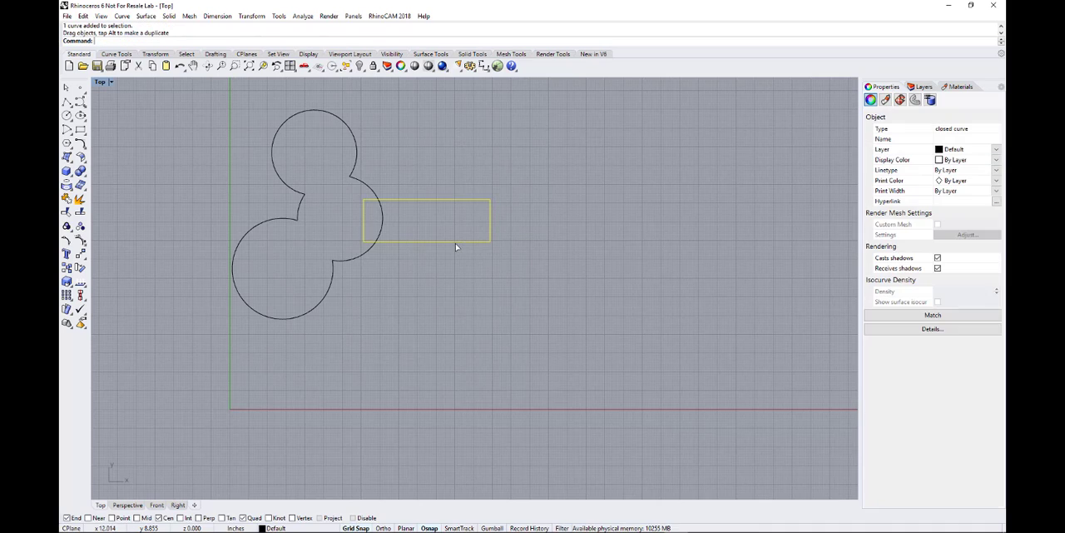
click(358, 254)
click(389, 283)
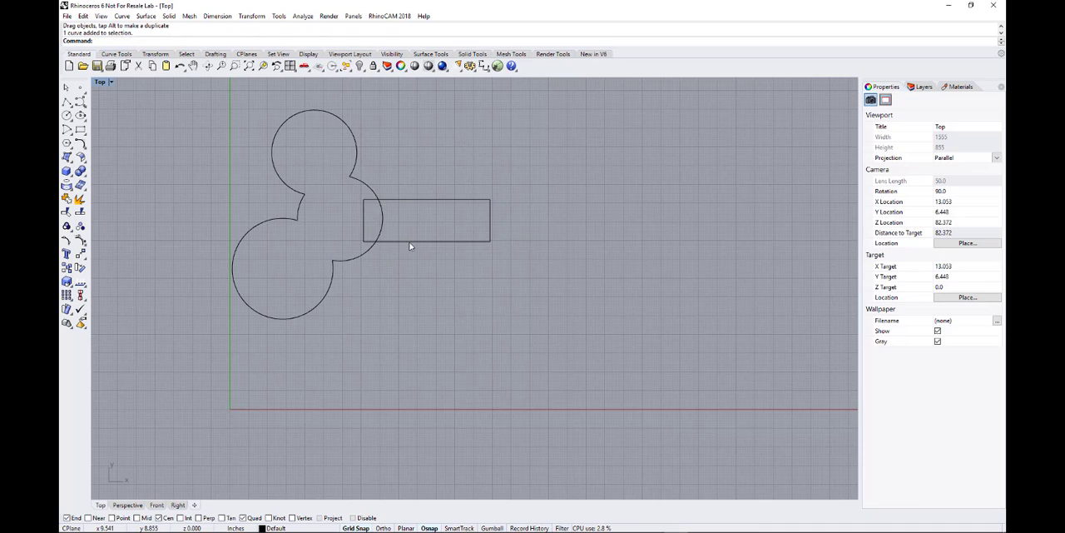
Step: Trim the rectangle and the middle arc against each other, removing the overlapping pieces inside the shape
click(410, 246)
shift+click(363, 254)
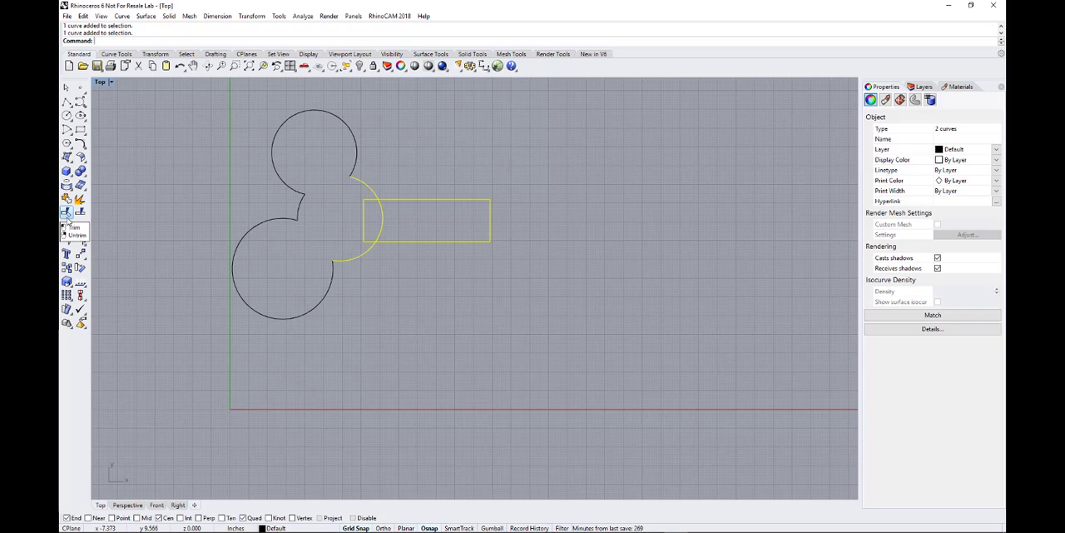
click(67, 211)
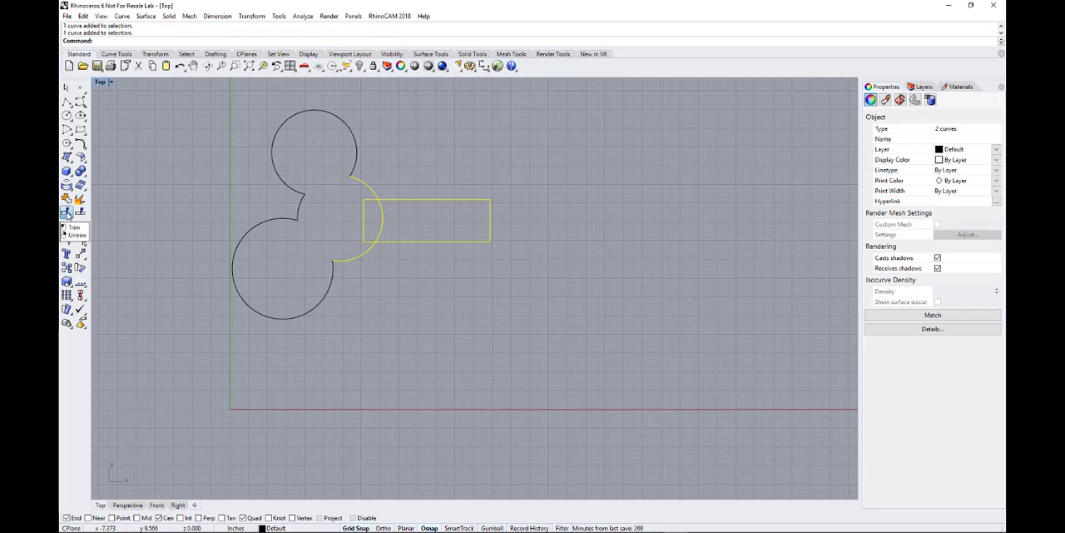
click(363, 224)
click(382, 221)
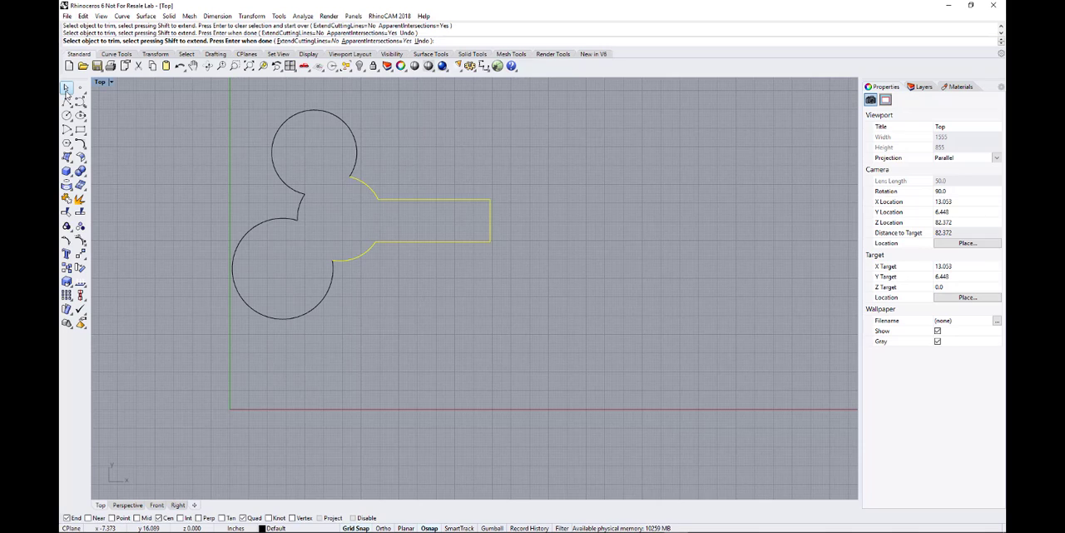
key(Escape)
key(Escape)
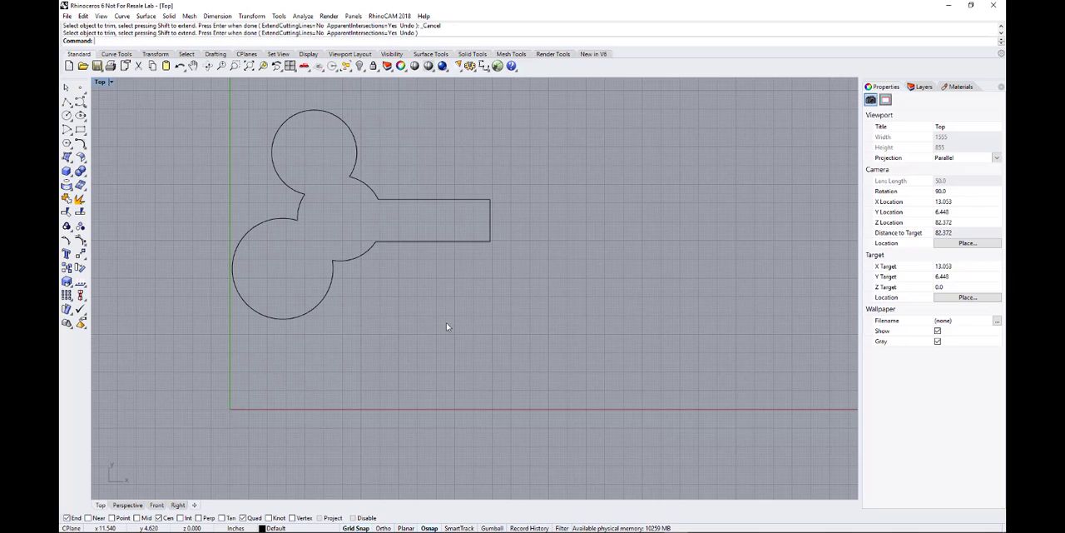
Step: Select individual segments of the trimmed outline to examine whether they are separate curves
click(423, 243)
click(357, 255)
click(358, 293)
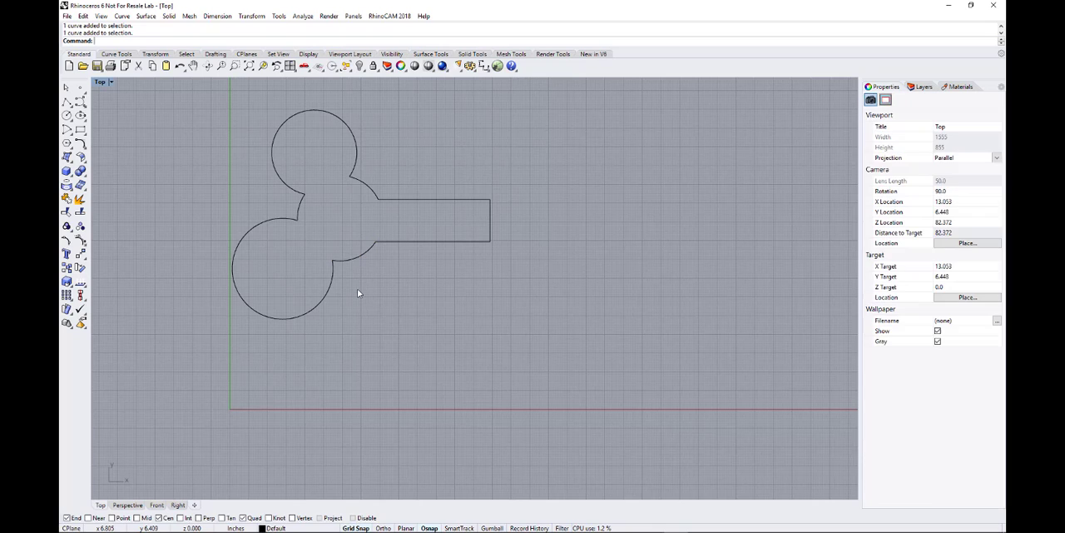
click(325, 298)
click(303, 208)
click(292, 188)
click(276, 198)
click(300, 211)
click(272, 203)
Step: Join all curves of the trimmed outline and select the result to check it as one object
drag(147, 98, 589, 366)
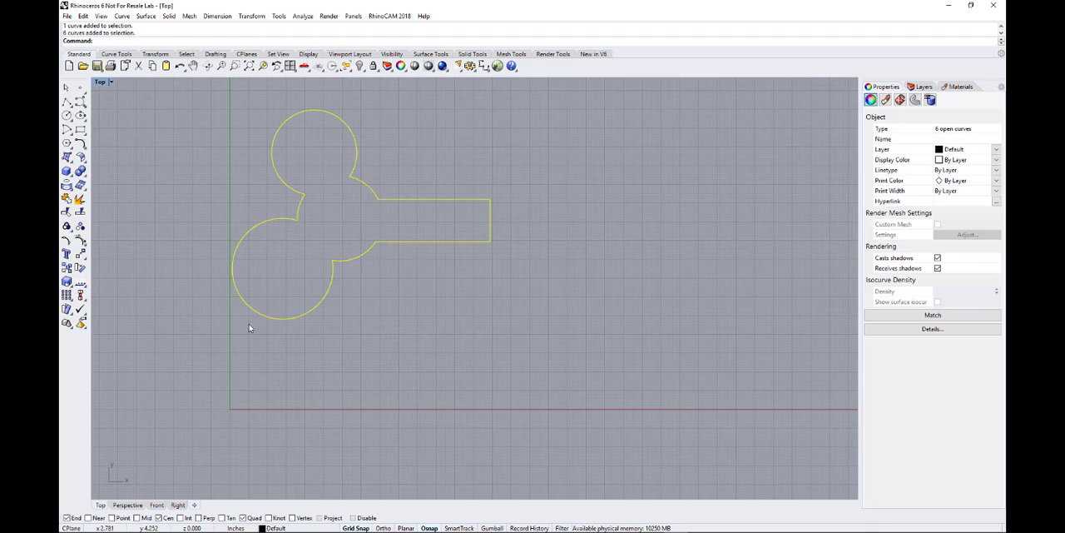
click(65, 201)
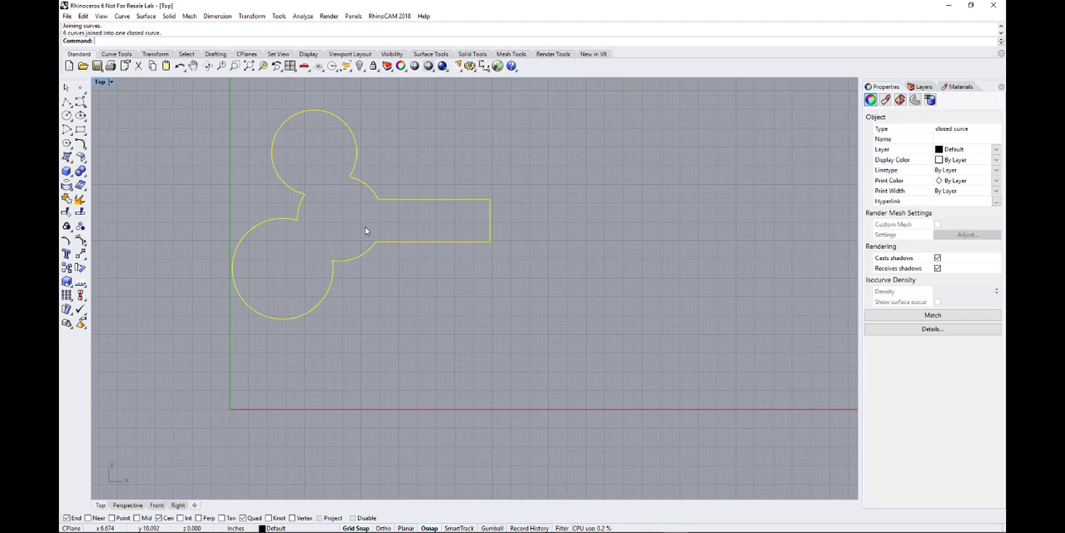
click(393, 263)
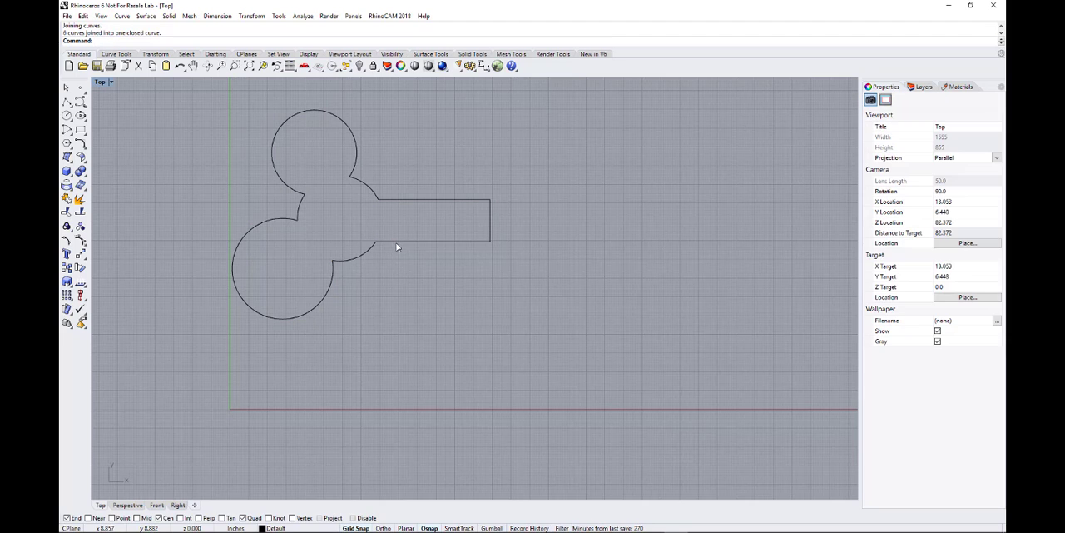
click(396, 249)
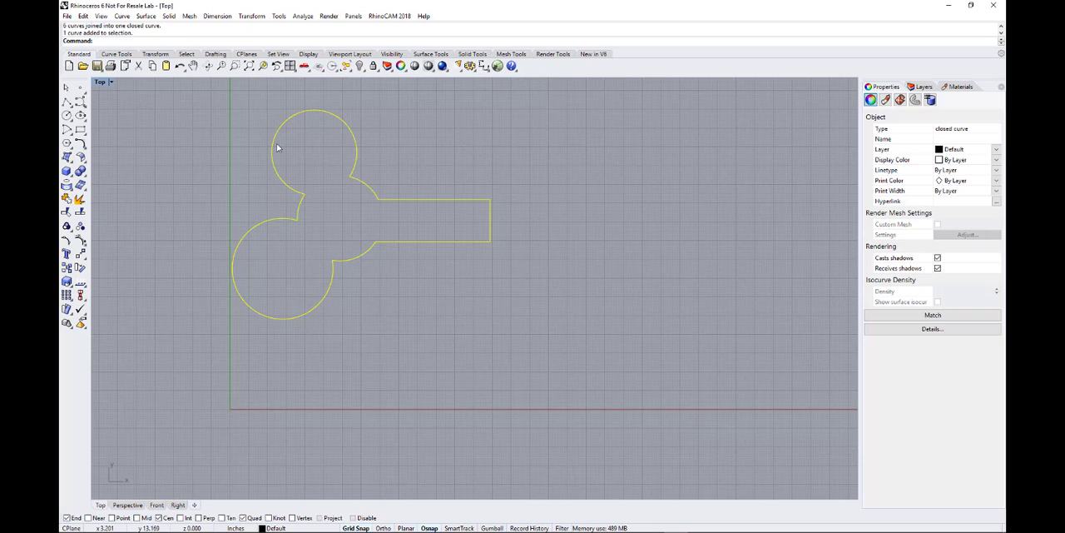
Step: Delete the joined outline
click(447, 298)
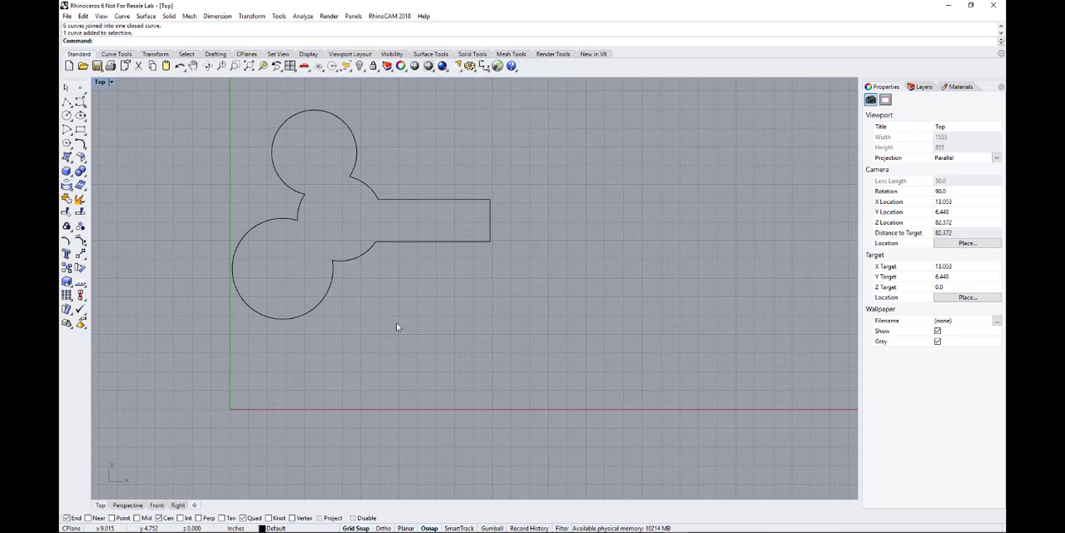
click(304, 208)
key(Delete)
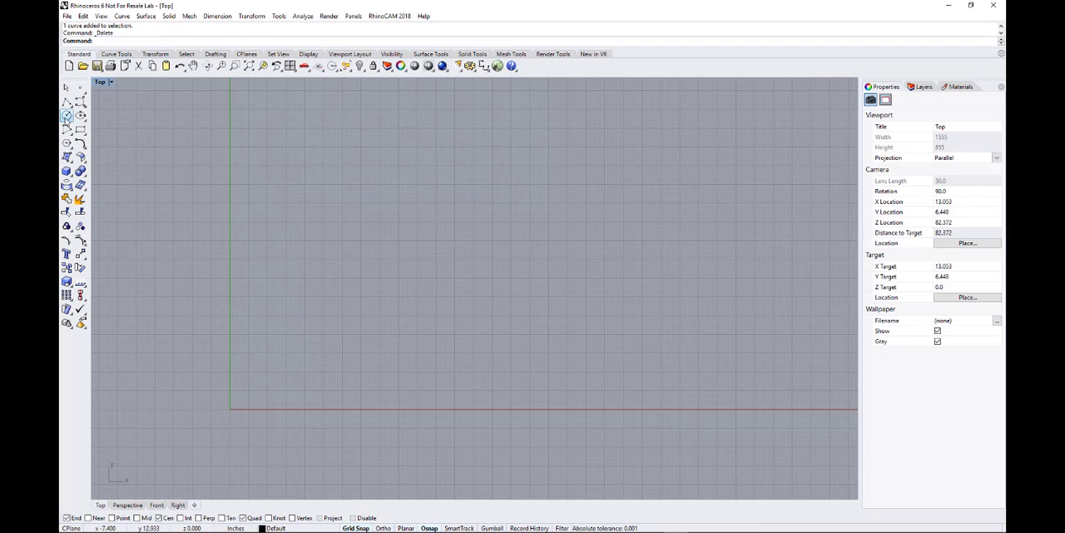
Step: Draw two circles by centre and diameter, about 4.87 inches near the origin and about 5.96 inches above it
click(67, 115)
click(298, 293)
click(319, 332)
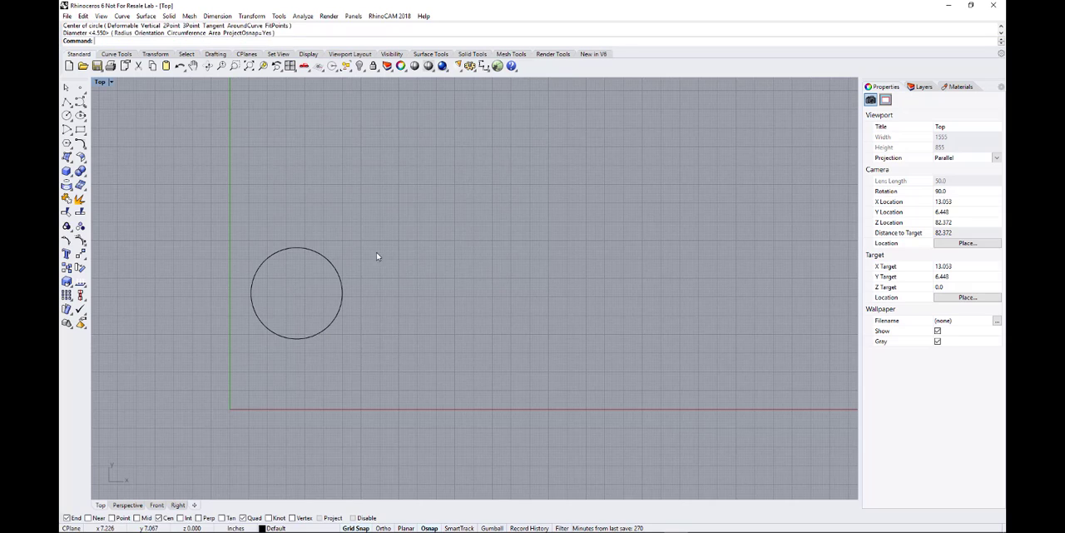
right_click(373, 201)
click(344, 176)
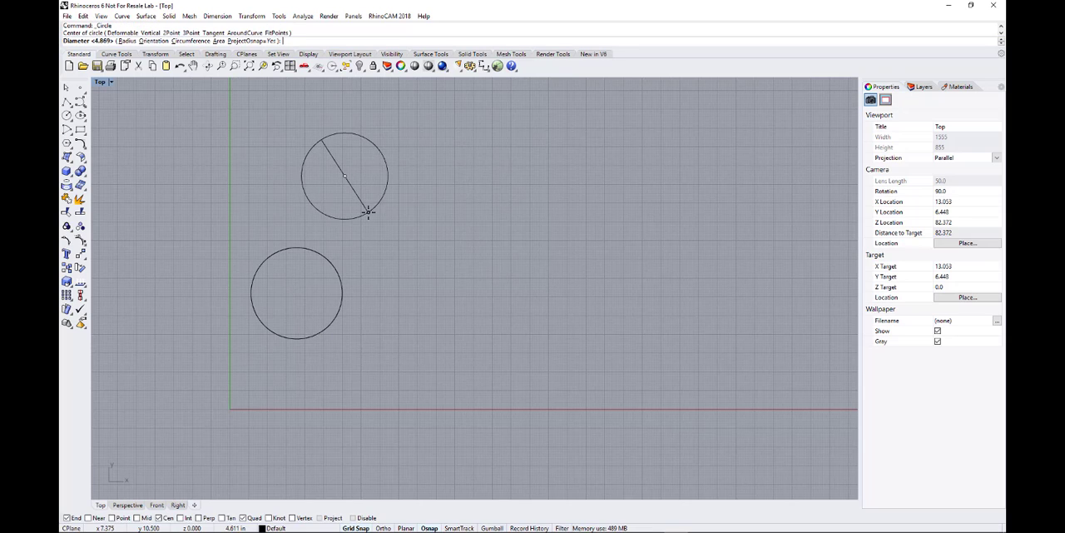
click(374, 221)
Step: Draw a third, larger circle beside the other two and move it so it overlaps both
right_click(442, 264)
click(441, 270)
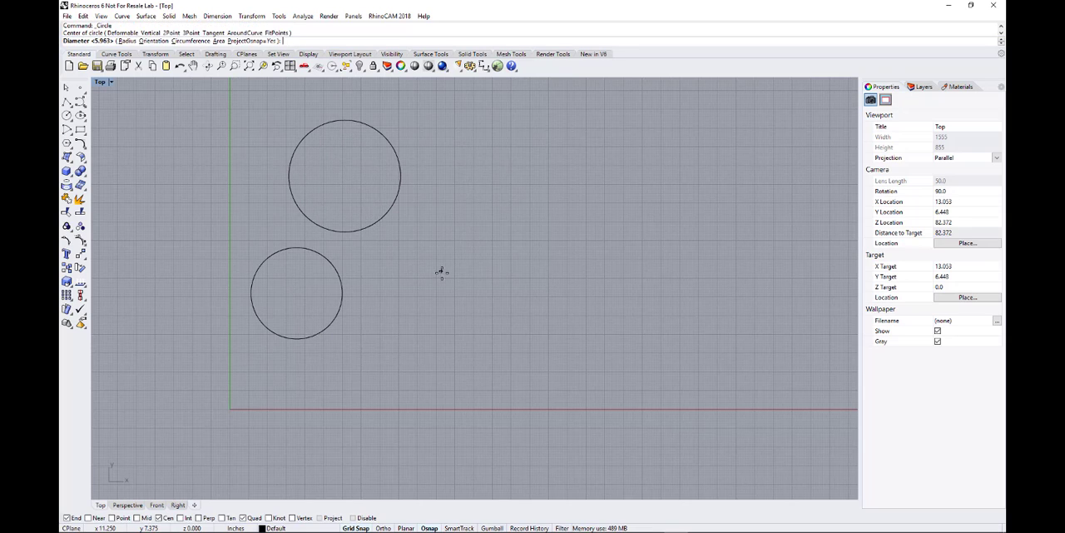
click(433, 332)
drag(424, 331, 372, 327)
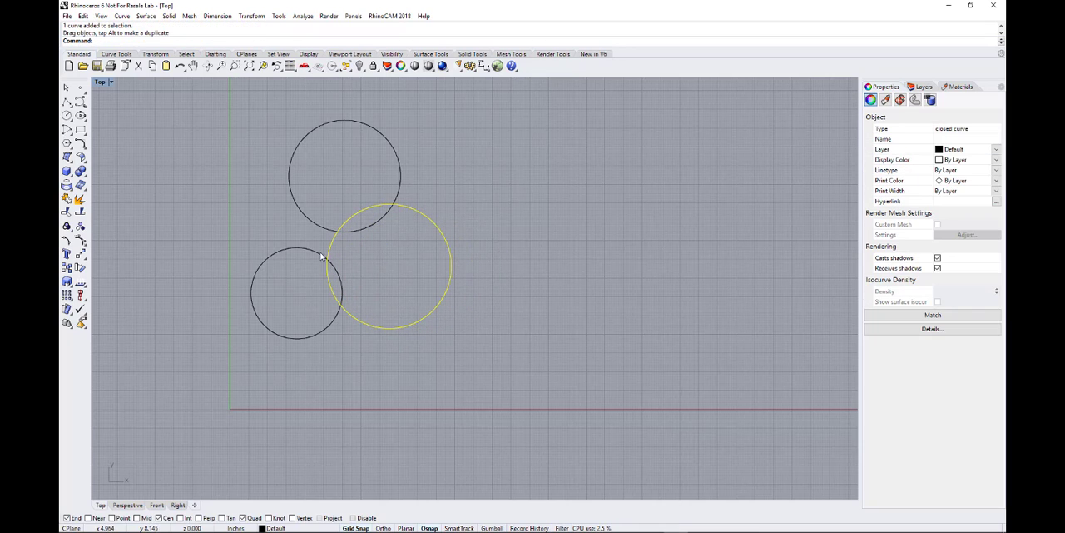
click(396, 282)
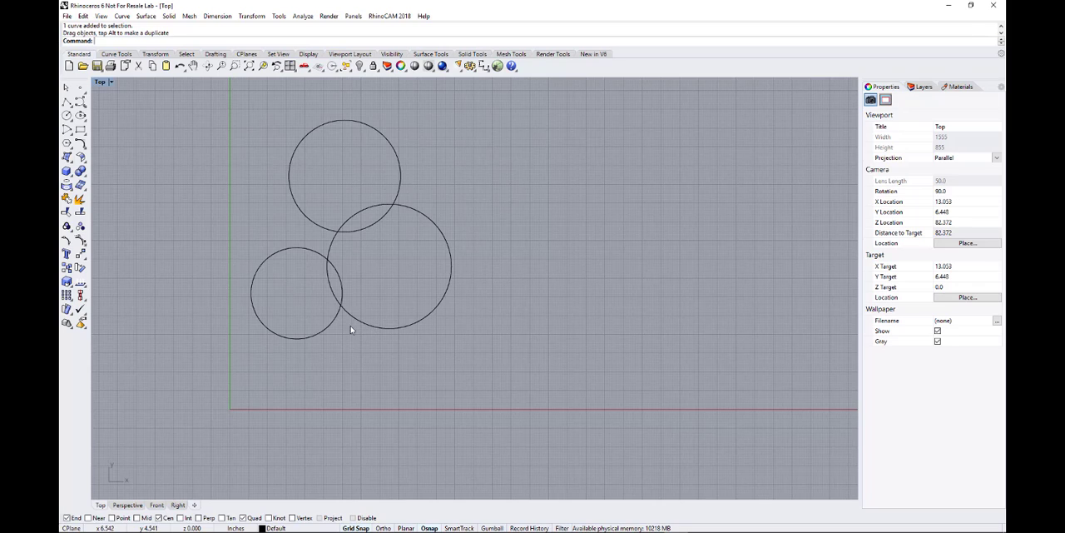
click(315, 337)
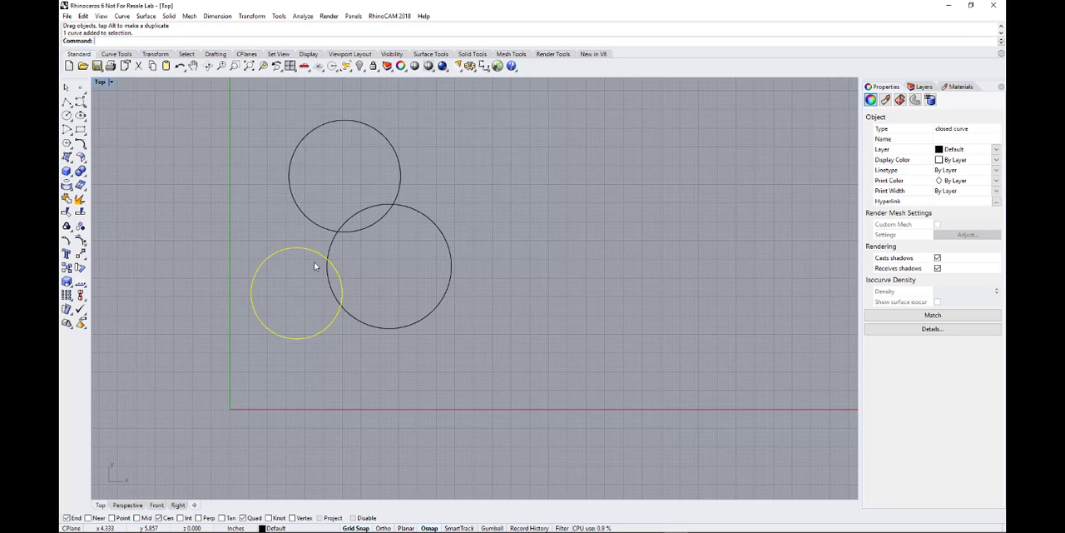
click(319, 227)
click(411, 325)
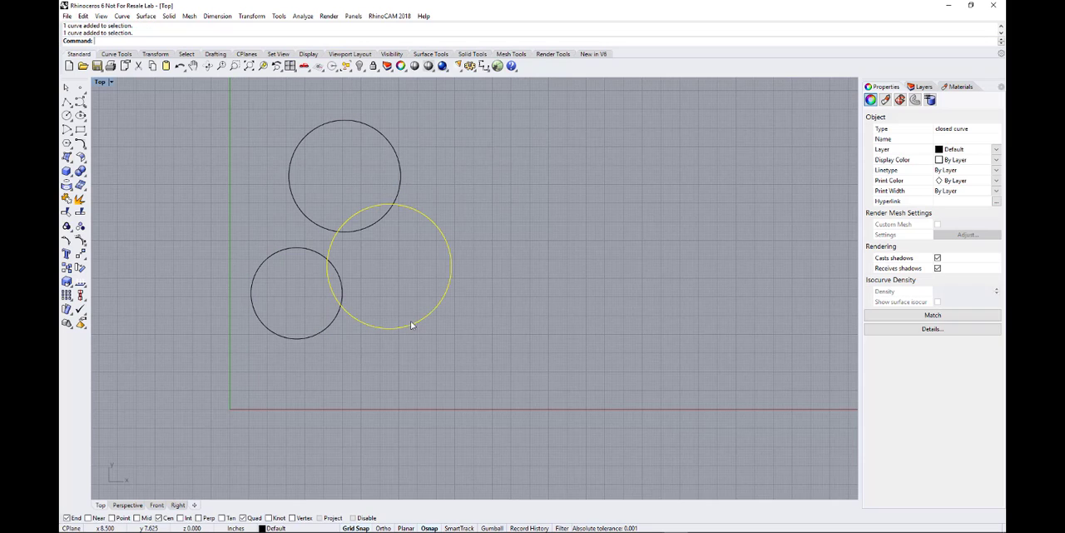
click(254, 220)
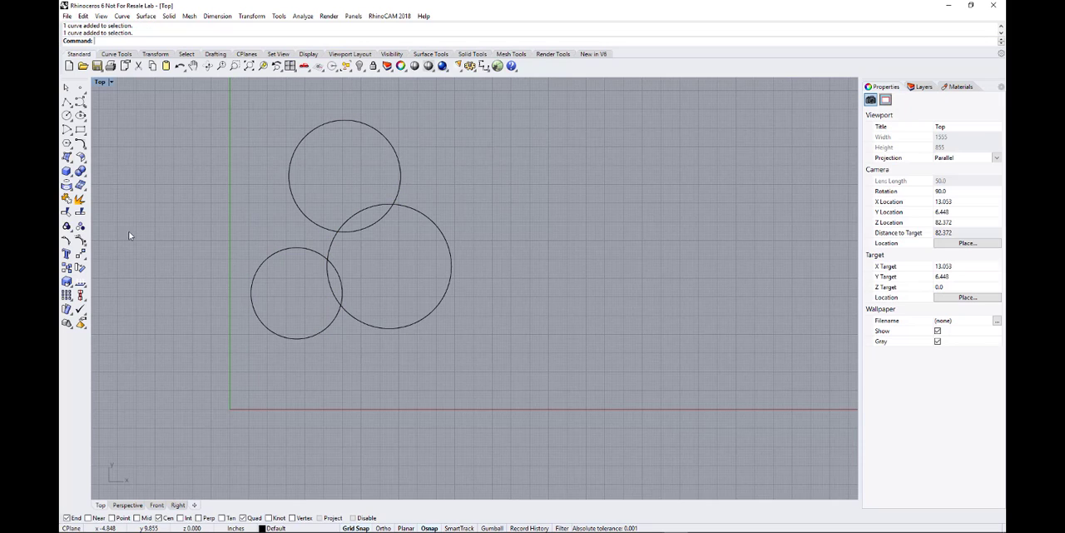
Step: Split the two smaller circles with the large overlapping circle as the cutting object
click(81, 214)
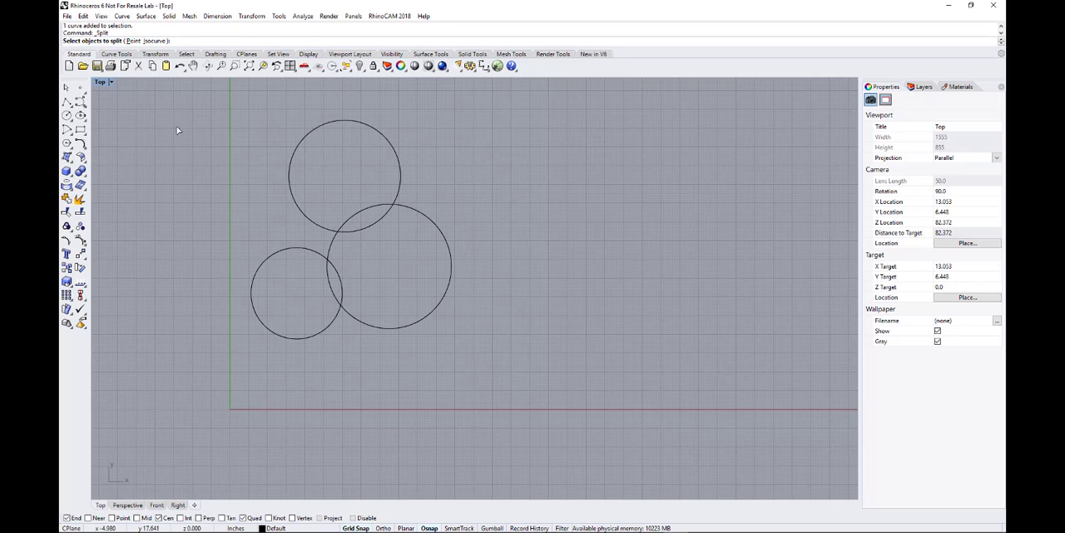
click(275, 257)
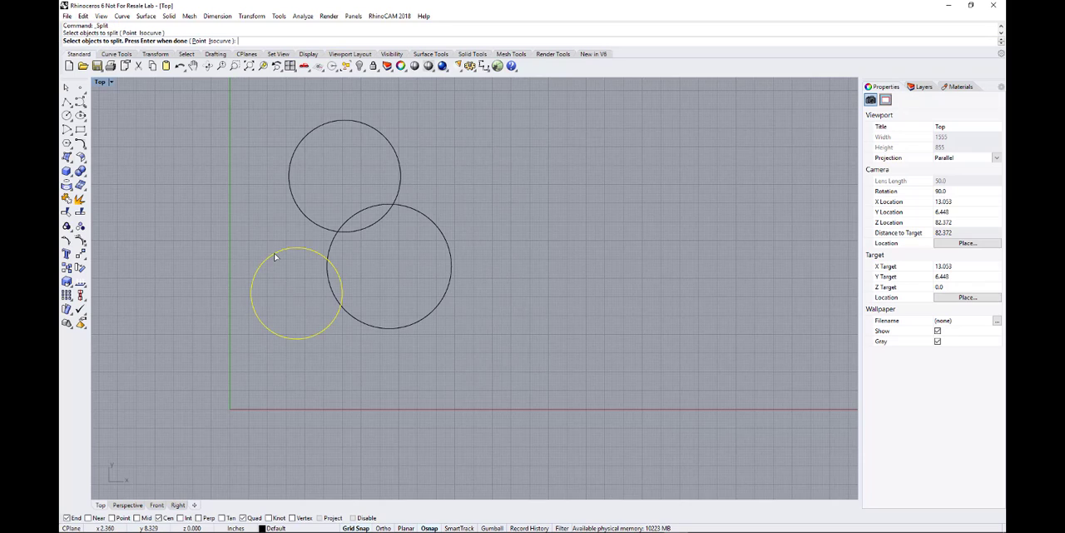
click(302, 213)
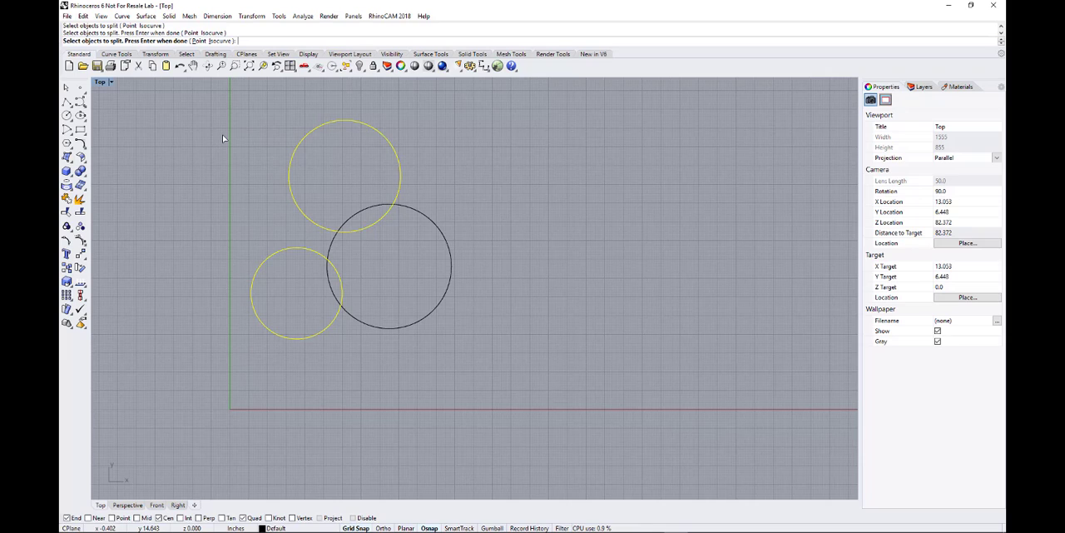
key(Return)
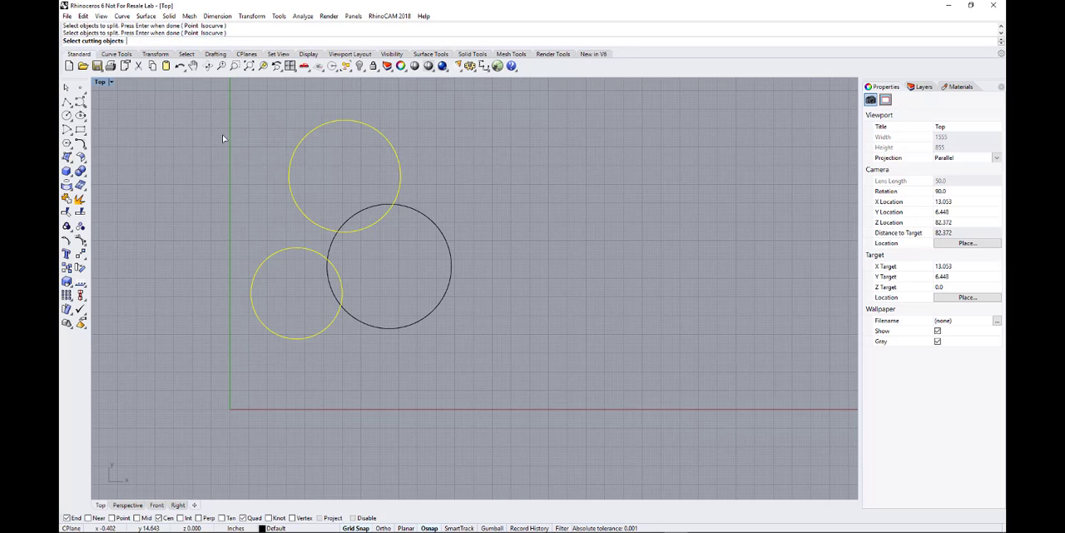
click(392, 328)
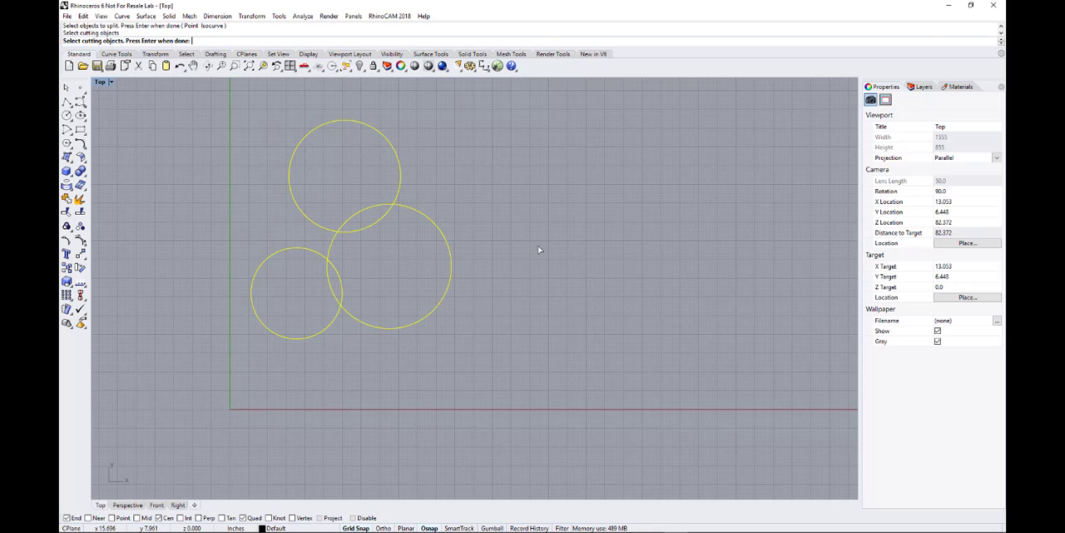
key(Return)
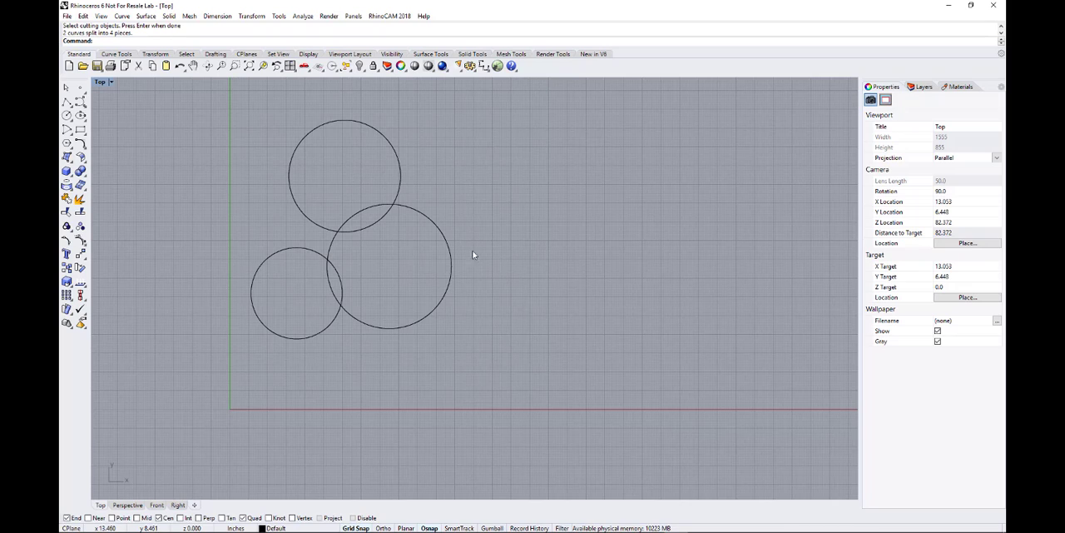
Step: Select the inner and outer arcs of both split circles and the large cutting circle to examine which curves were divided, then clear the selection
click(371, 229)
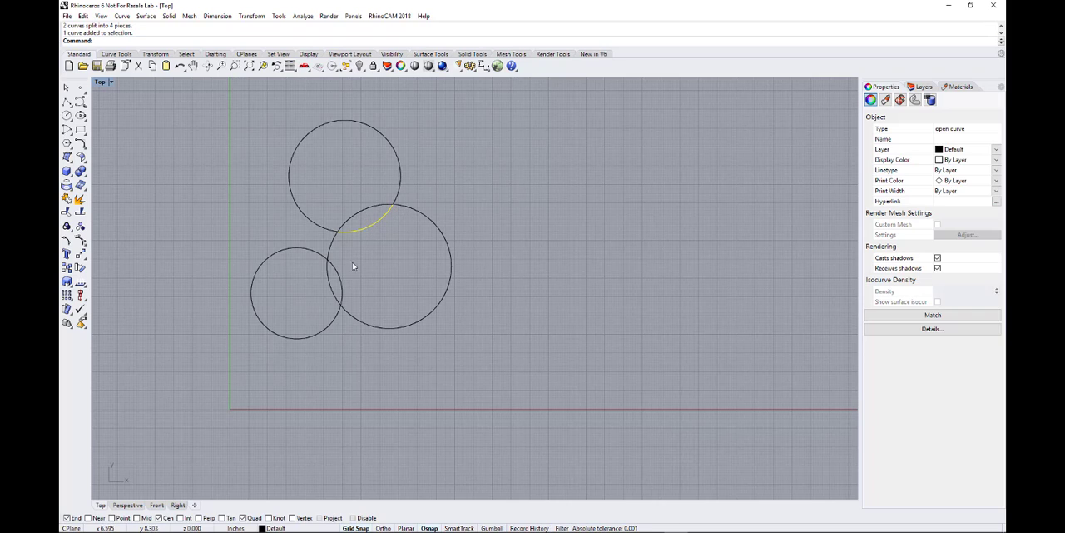
click(338, 285)
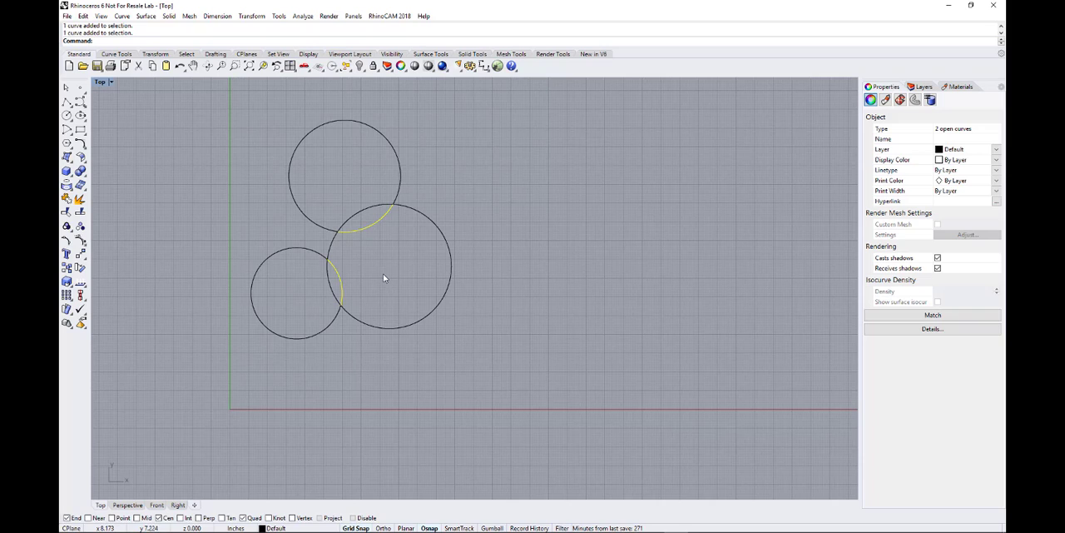
click(317, 257)
click(315, 227)
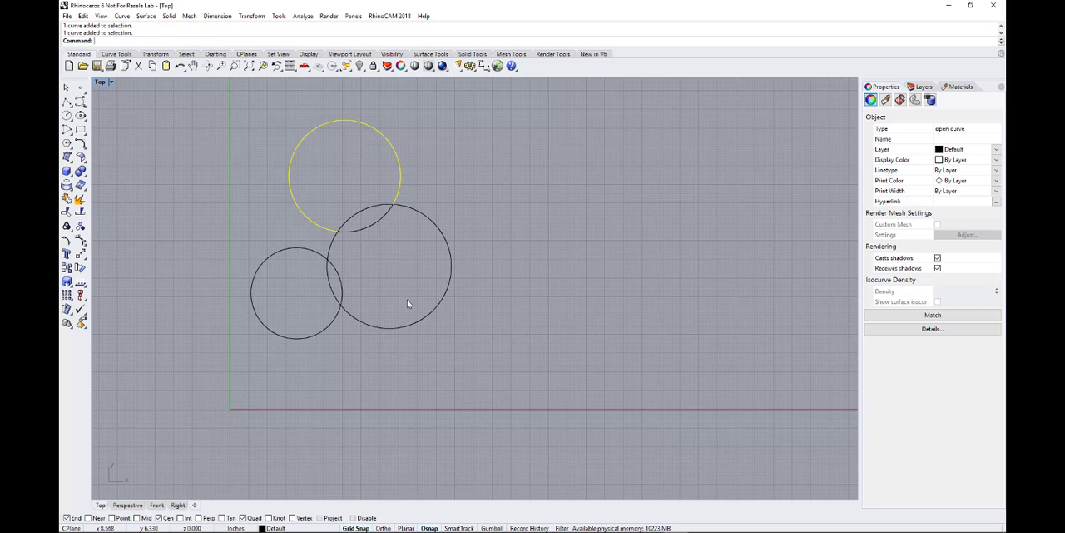
click(423, 319)
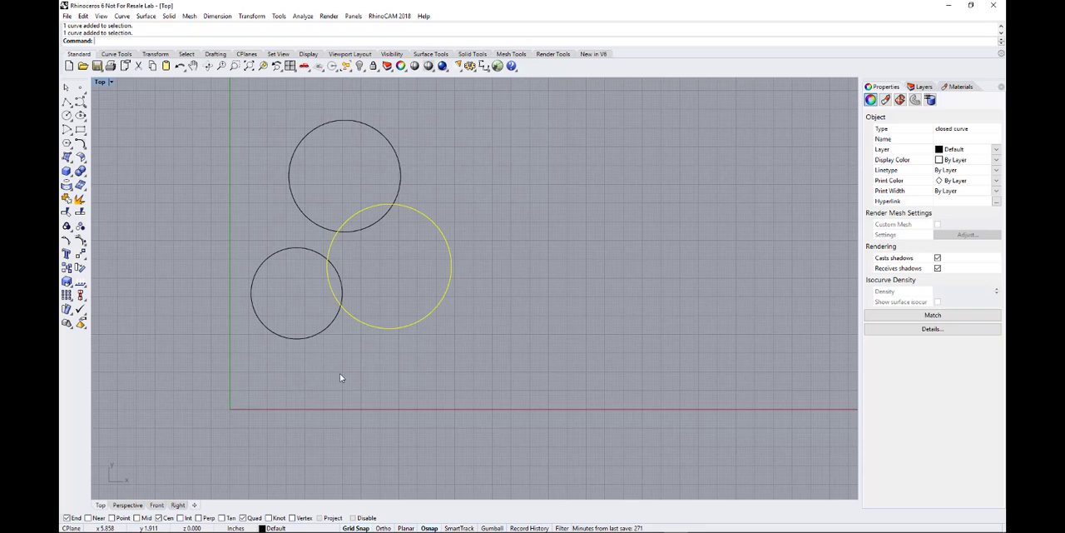
click(104, 210)
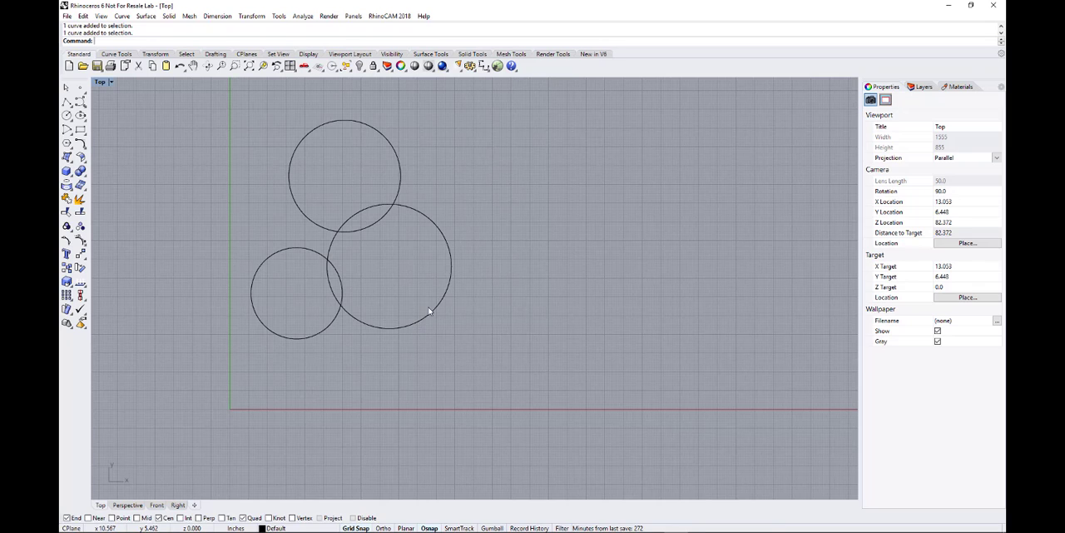
click(374, 220)
click(340, 288)
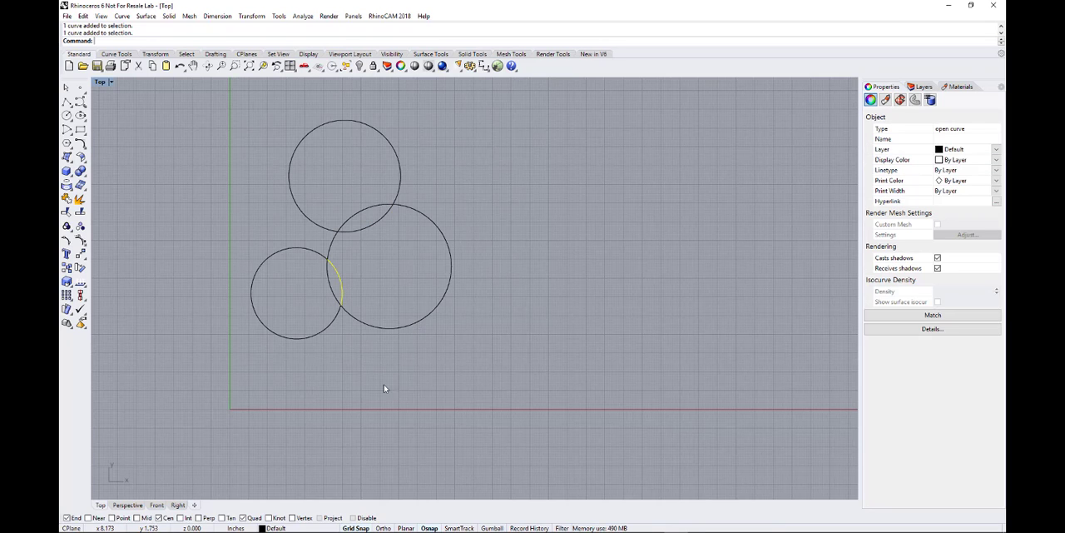
click(382, 388)
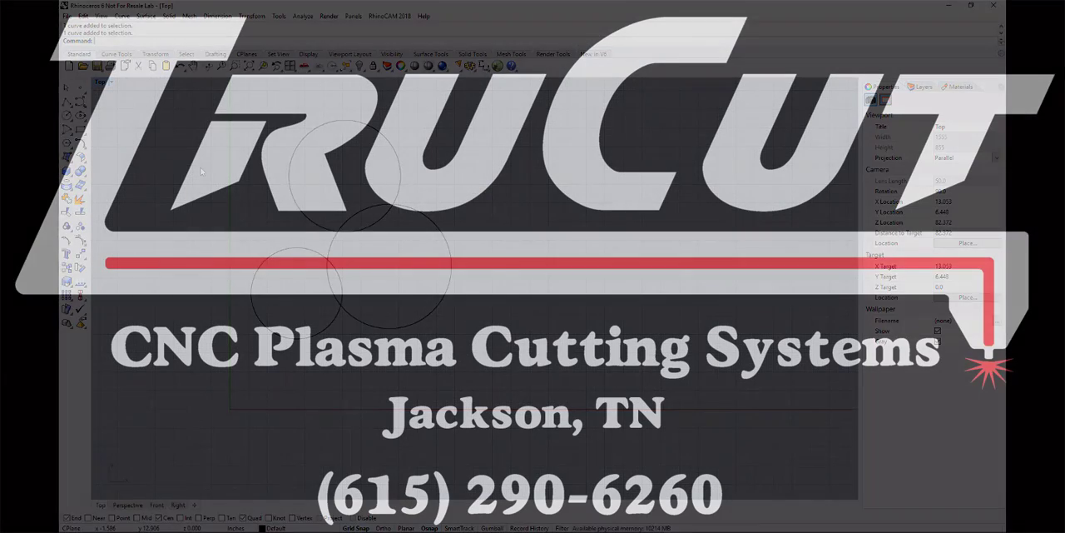